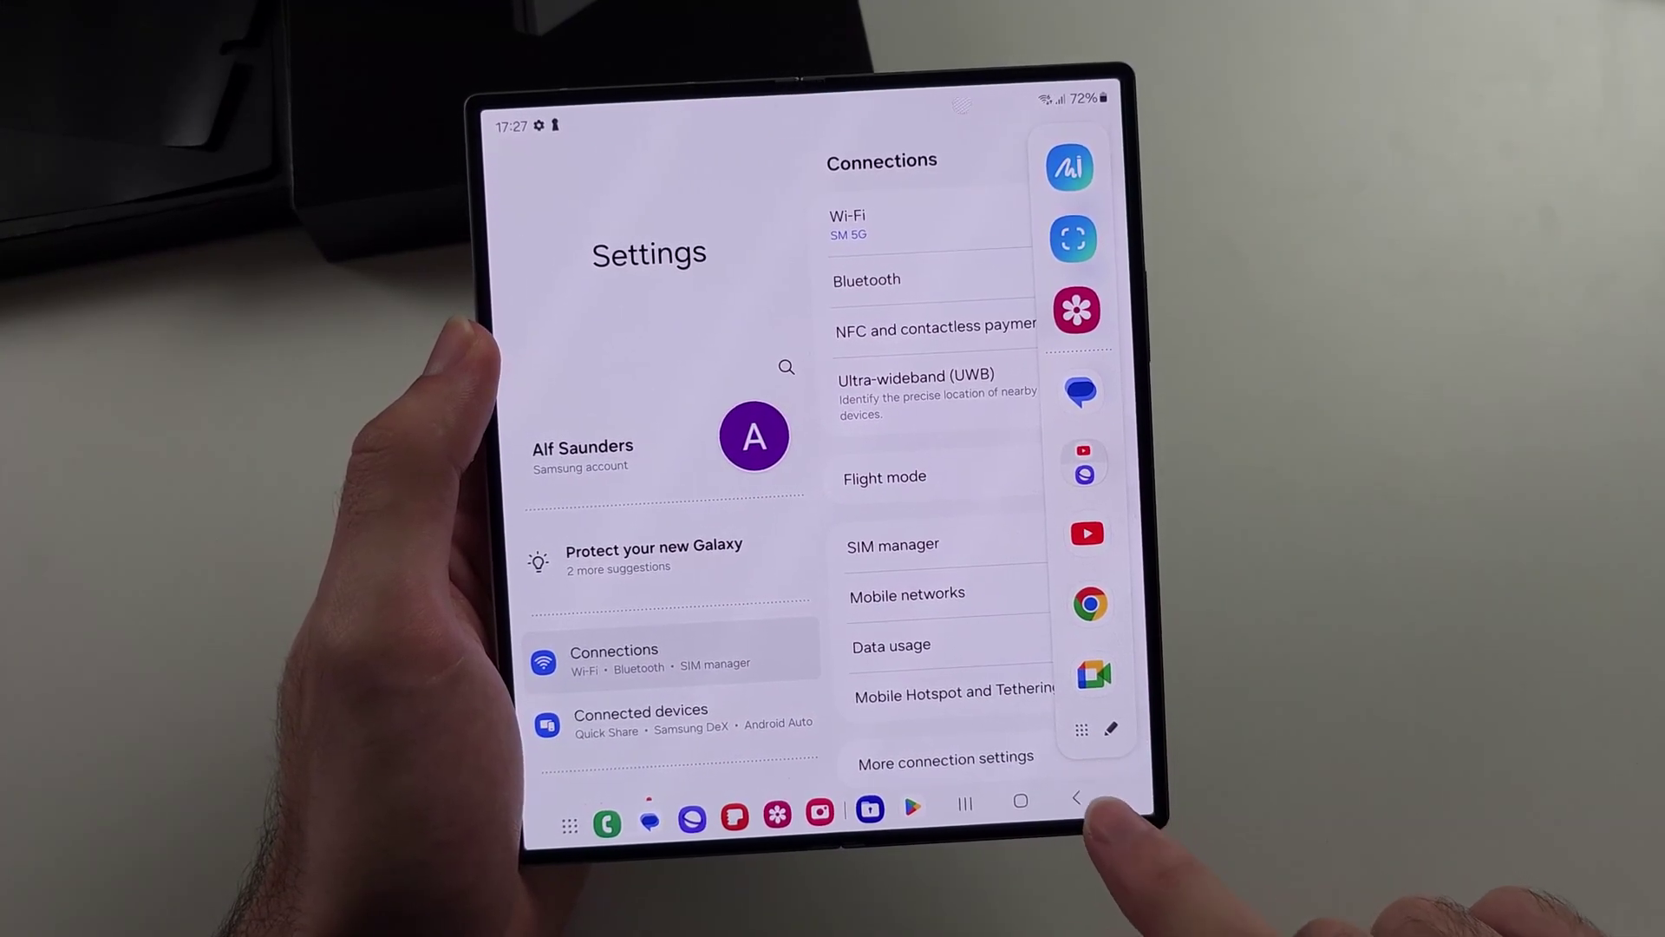
Step: Open Samsung Notes from the app drawer in the right pane beside Settings
click(1100, 742)
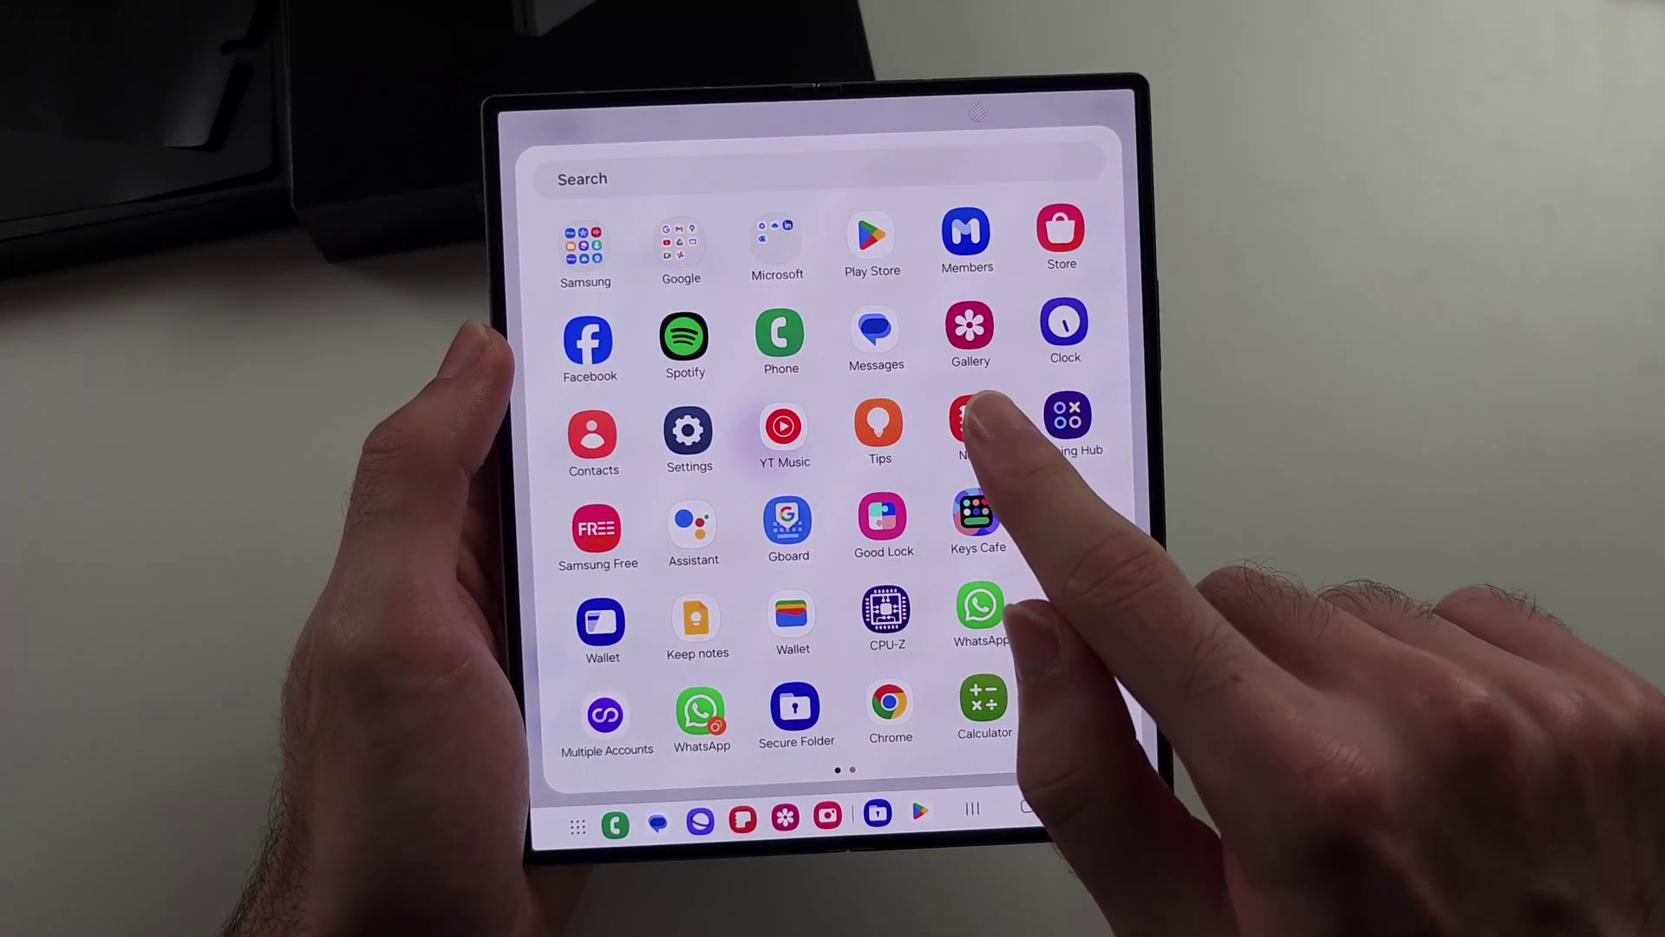
click(972, 429)
mouse_move(971, 429)
mouse_down()
mouse_move(731, 554)
mouse_move(989, 521)
mouse_up()
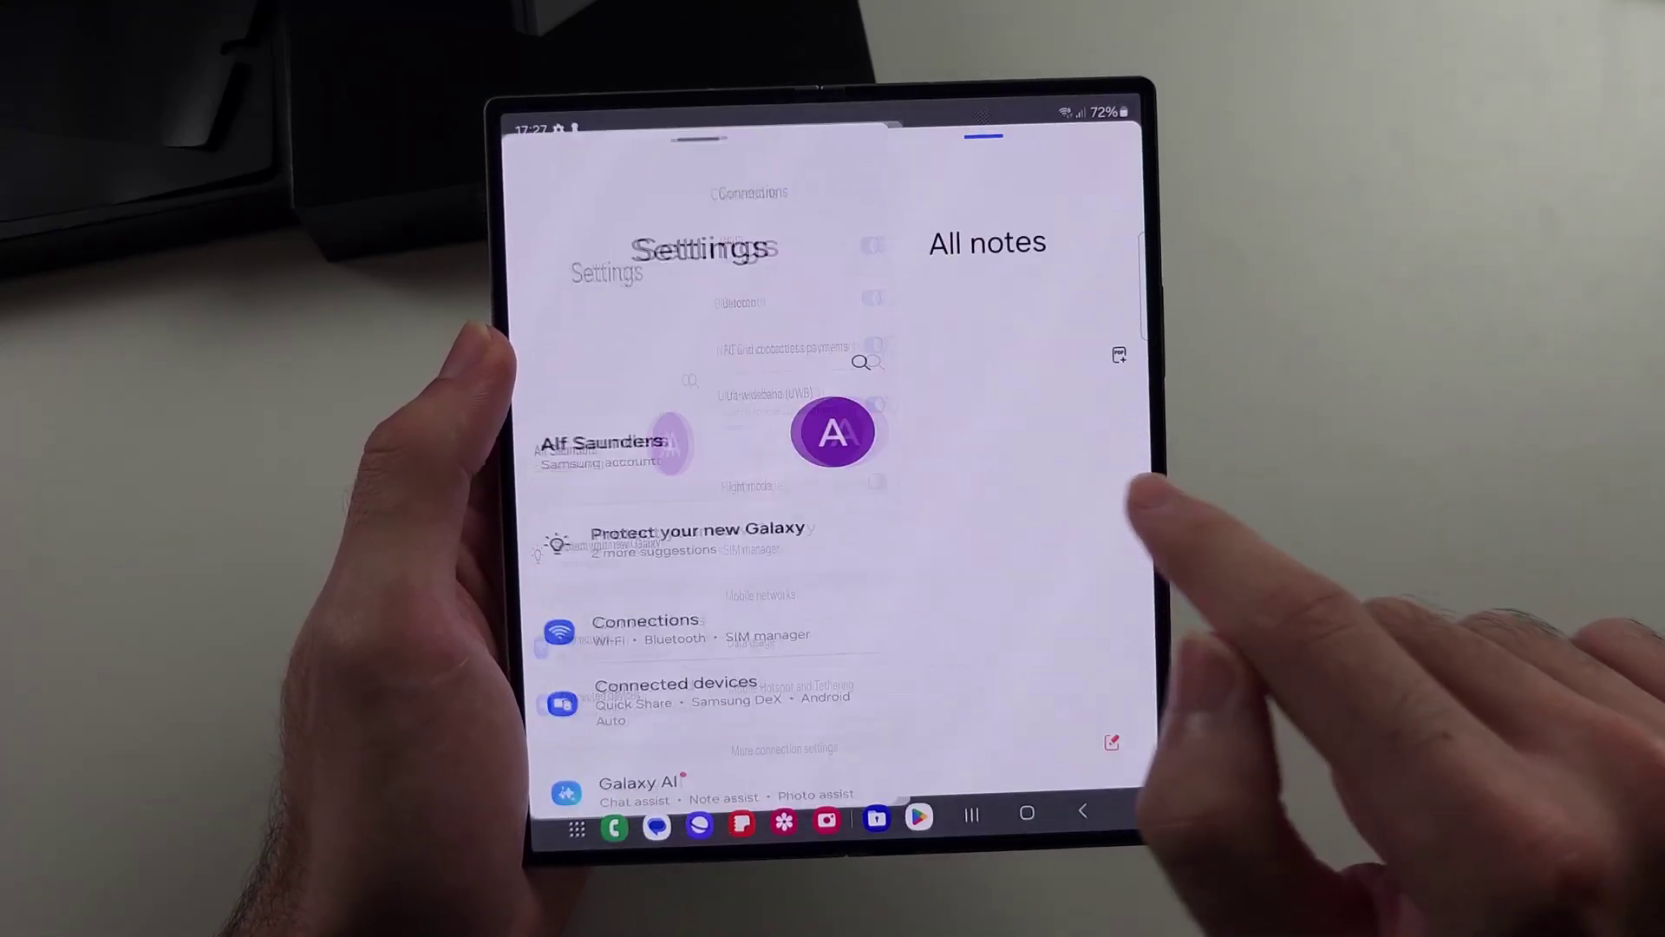
drag(1142, 326, 1067, 338)
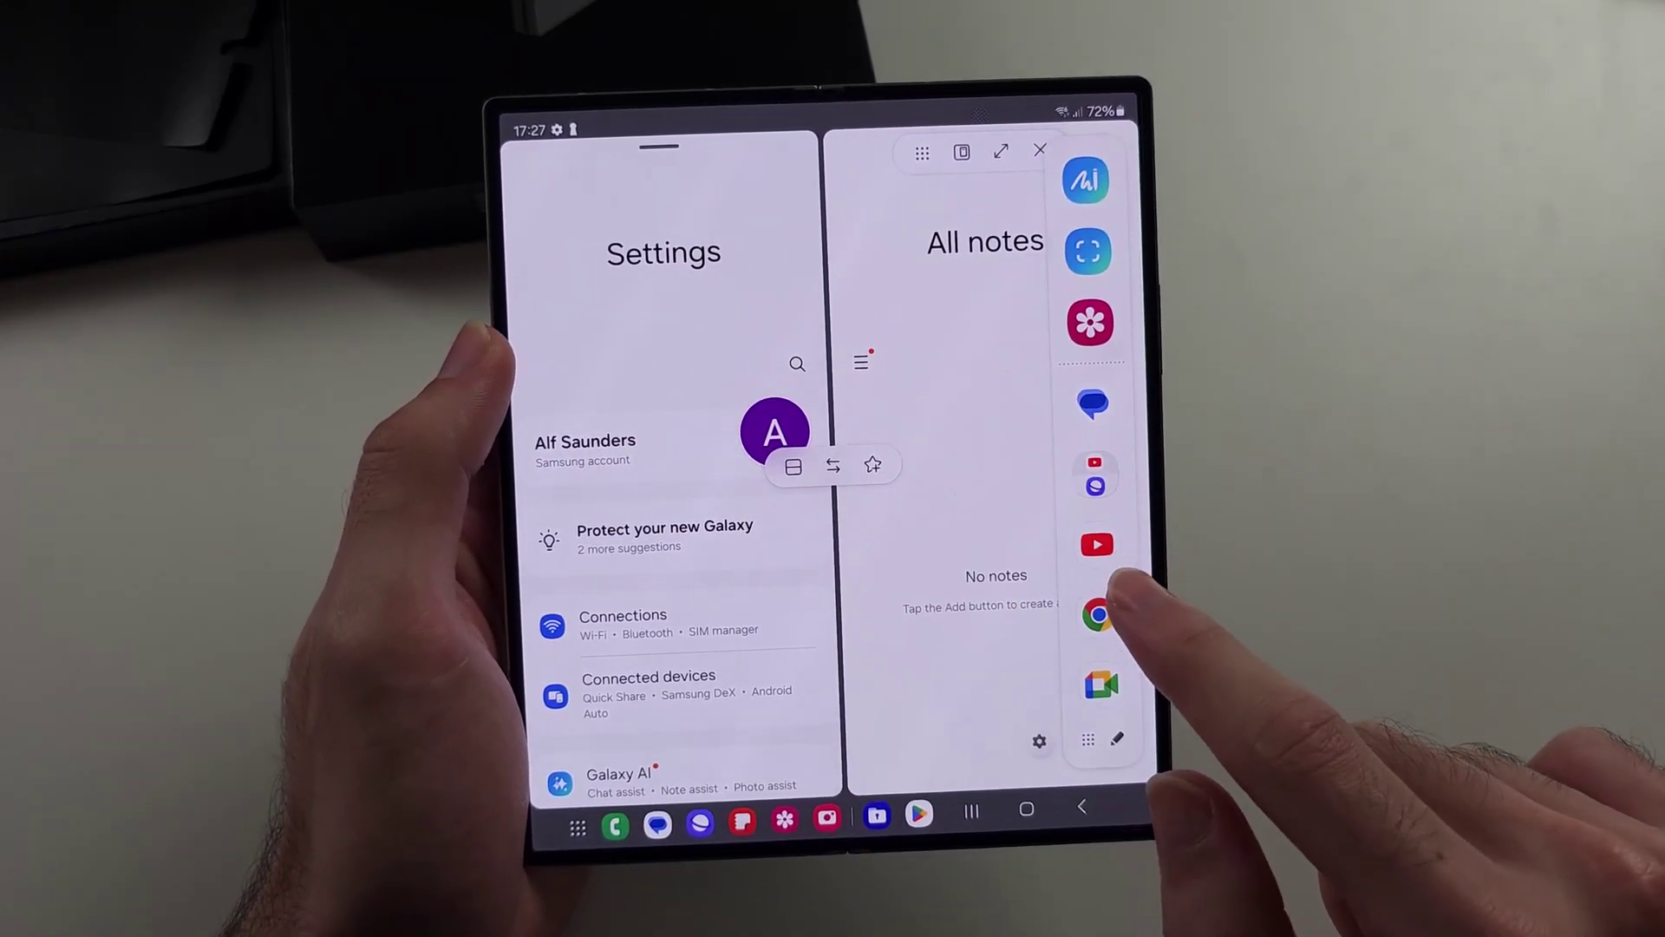
Step: Place Chrome in the pane beneath Settings, then open another app as a floating pop-up
click(990, 677)
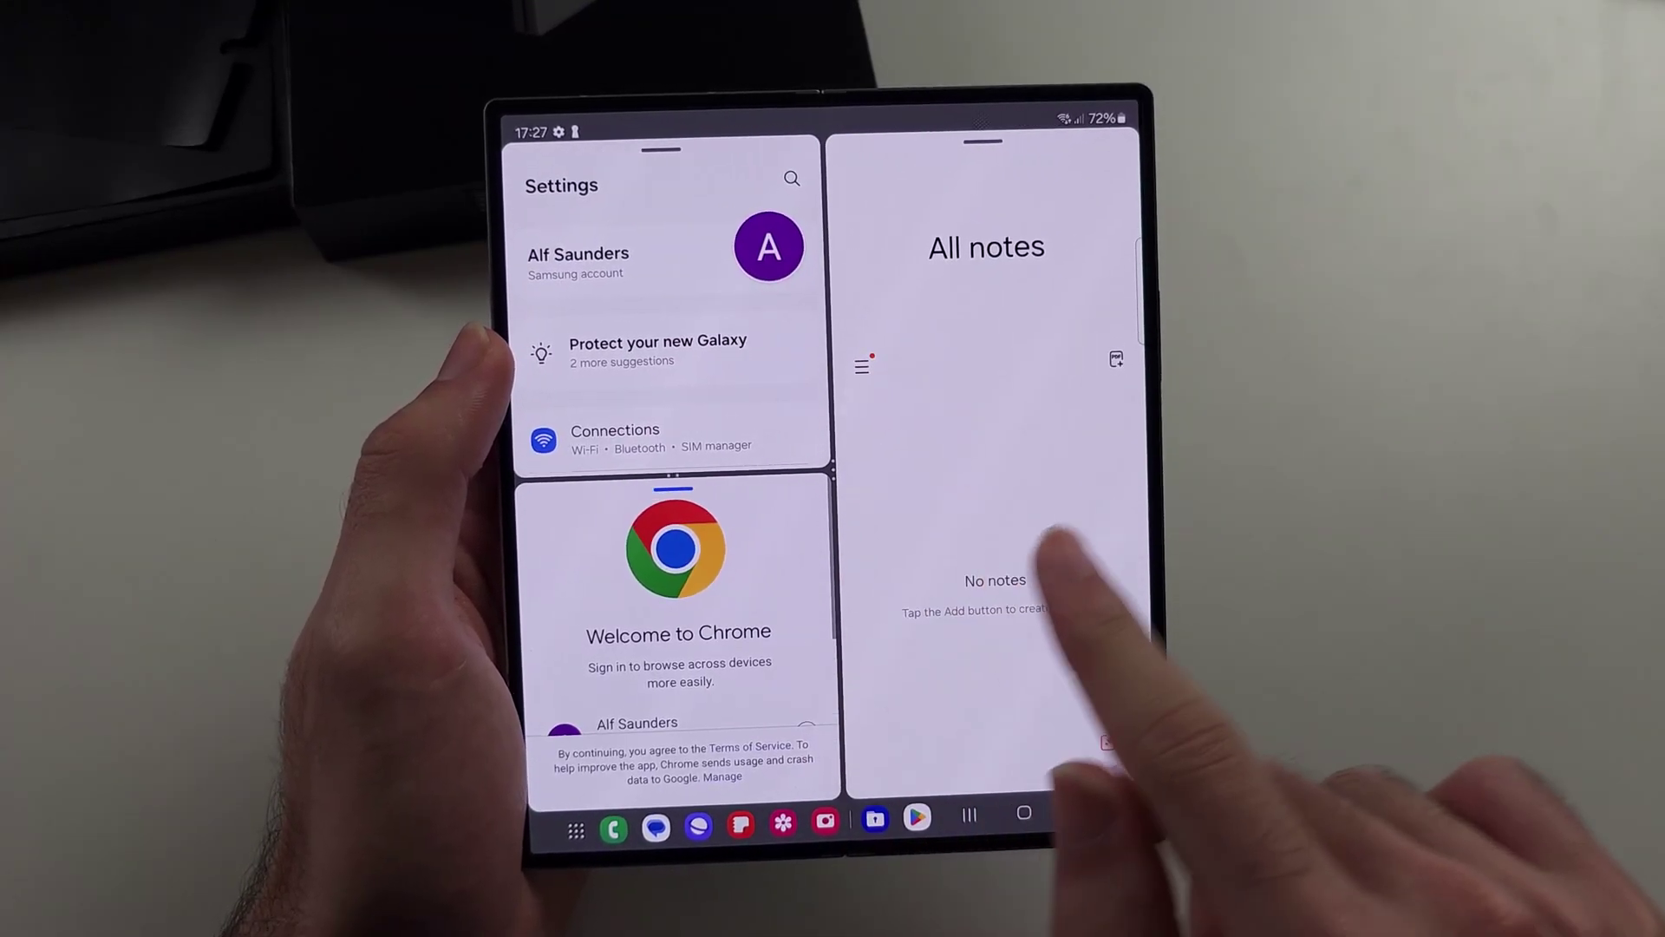
drag(1143, 390, 1067, 417)
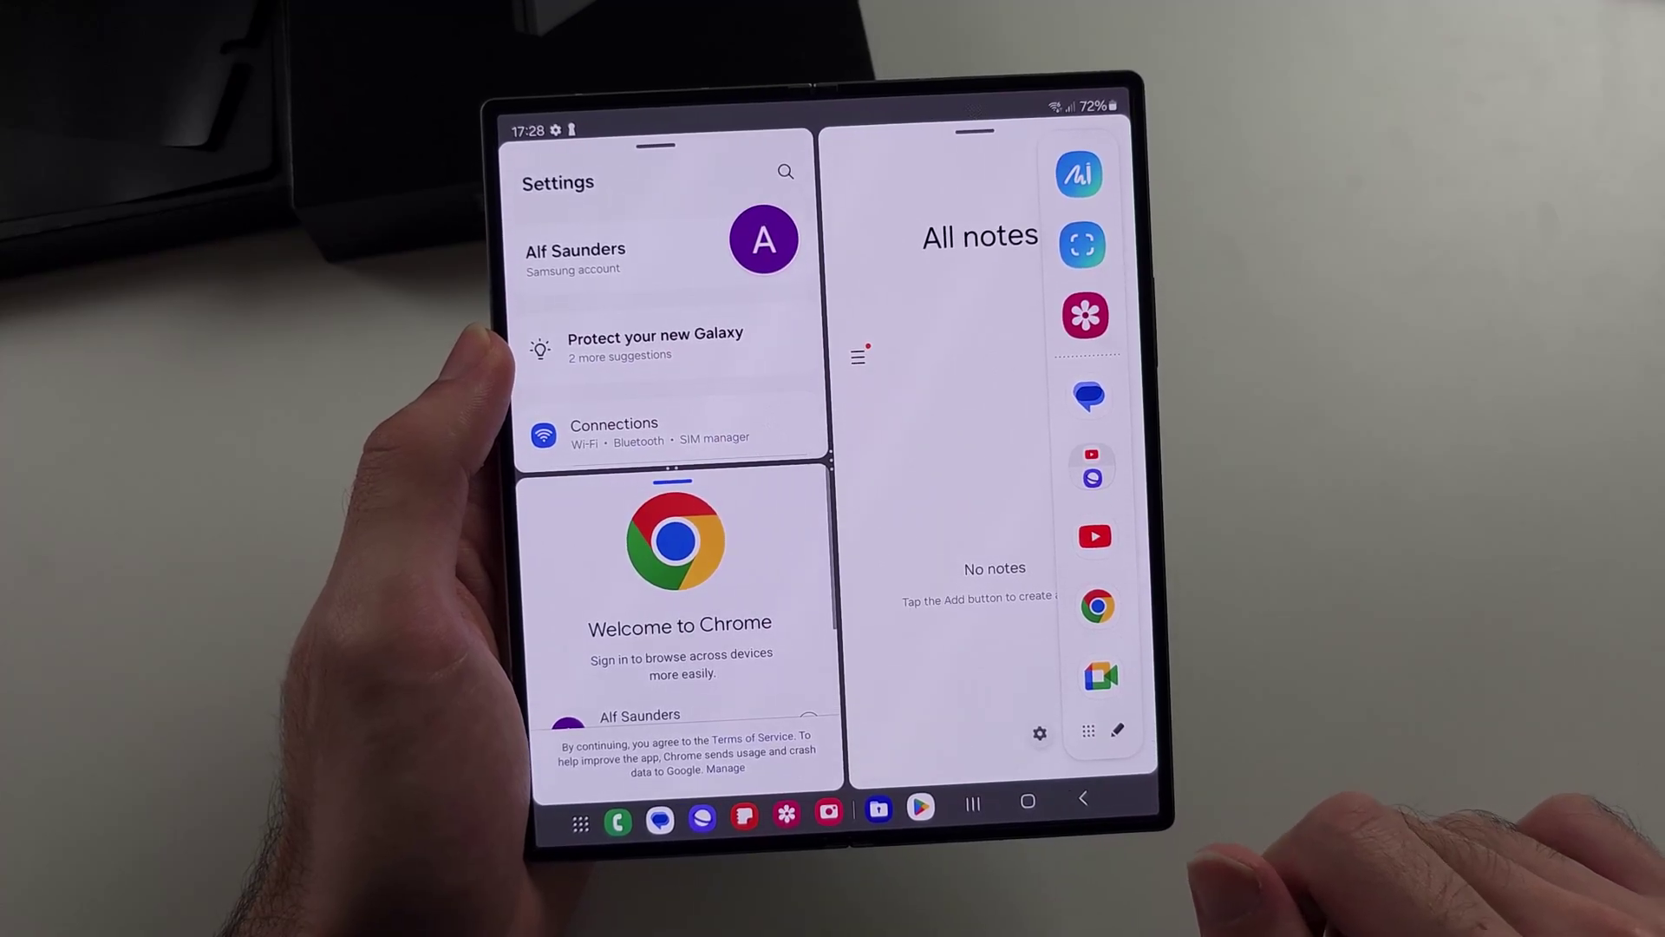
drag(1053, 328, 859, 431)
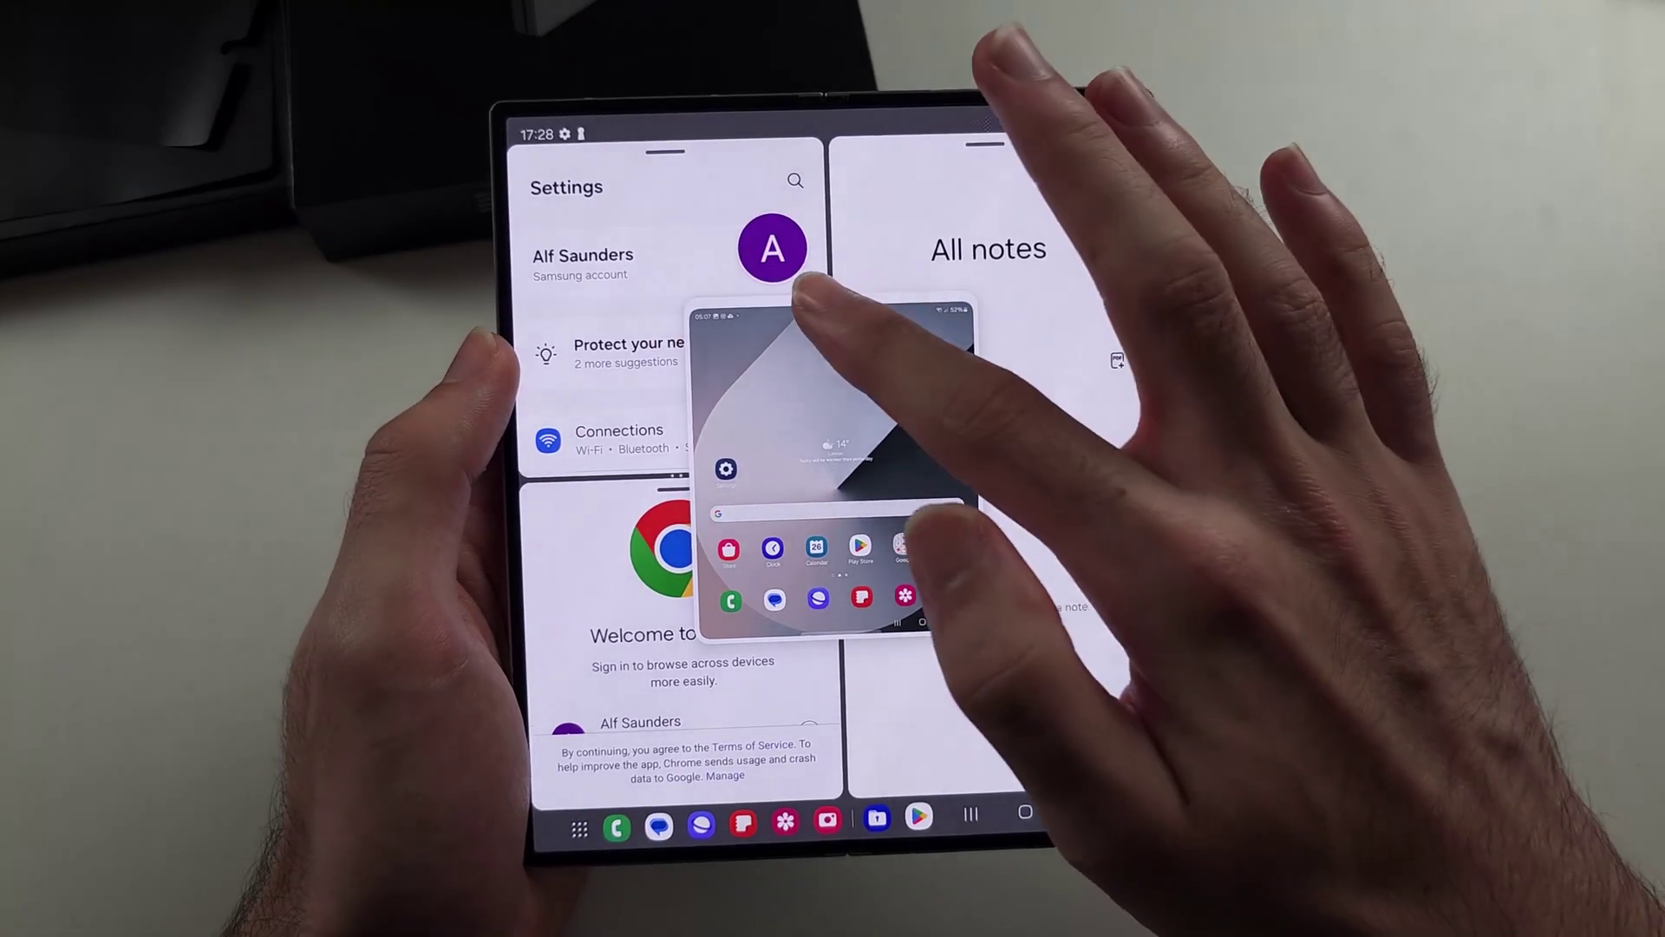
Step: Move the floating pop-up over Notes and back, then close it from its toolbar
mouse_move(827, 299)
mouse_down()
mouse_move(930, 293)
mouse_move(833, 326)
mouse_up()
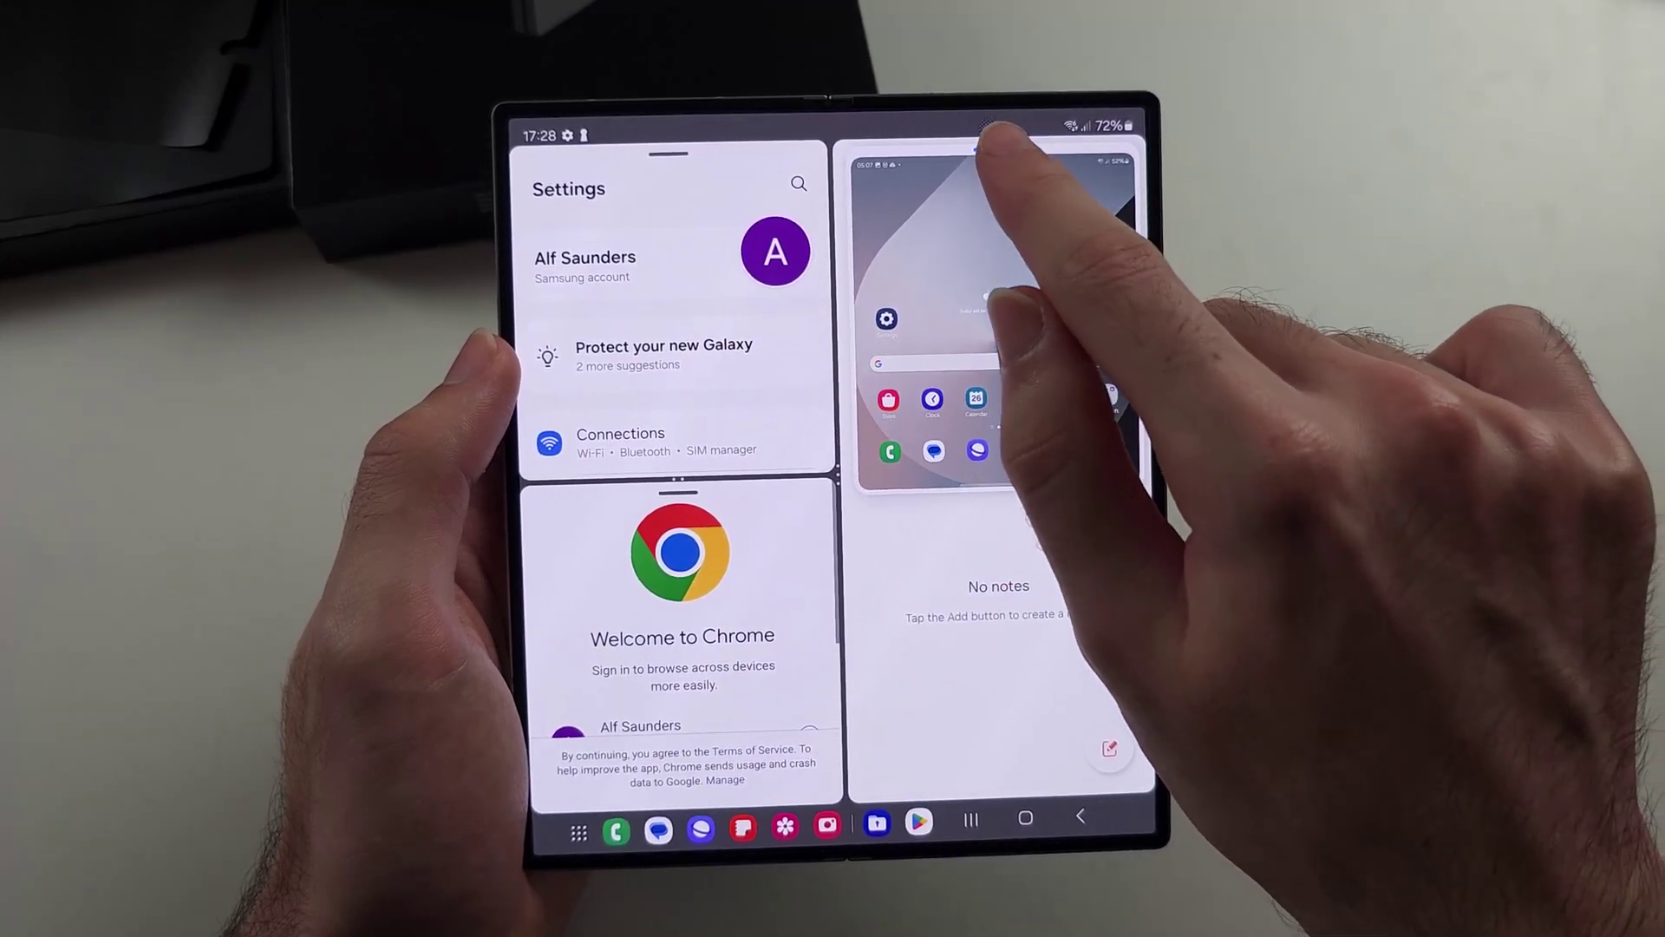
drag(999, 153, 864, 286)
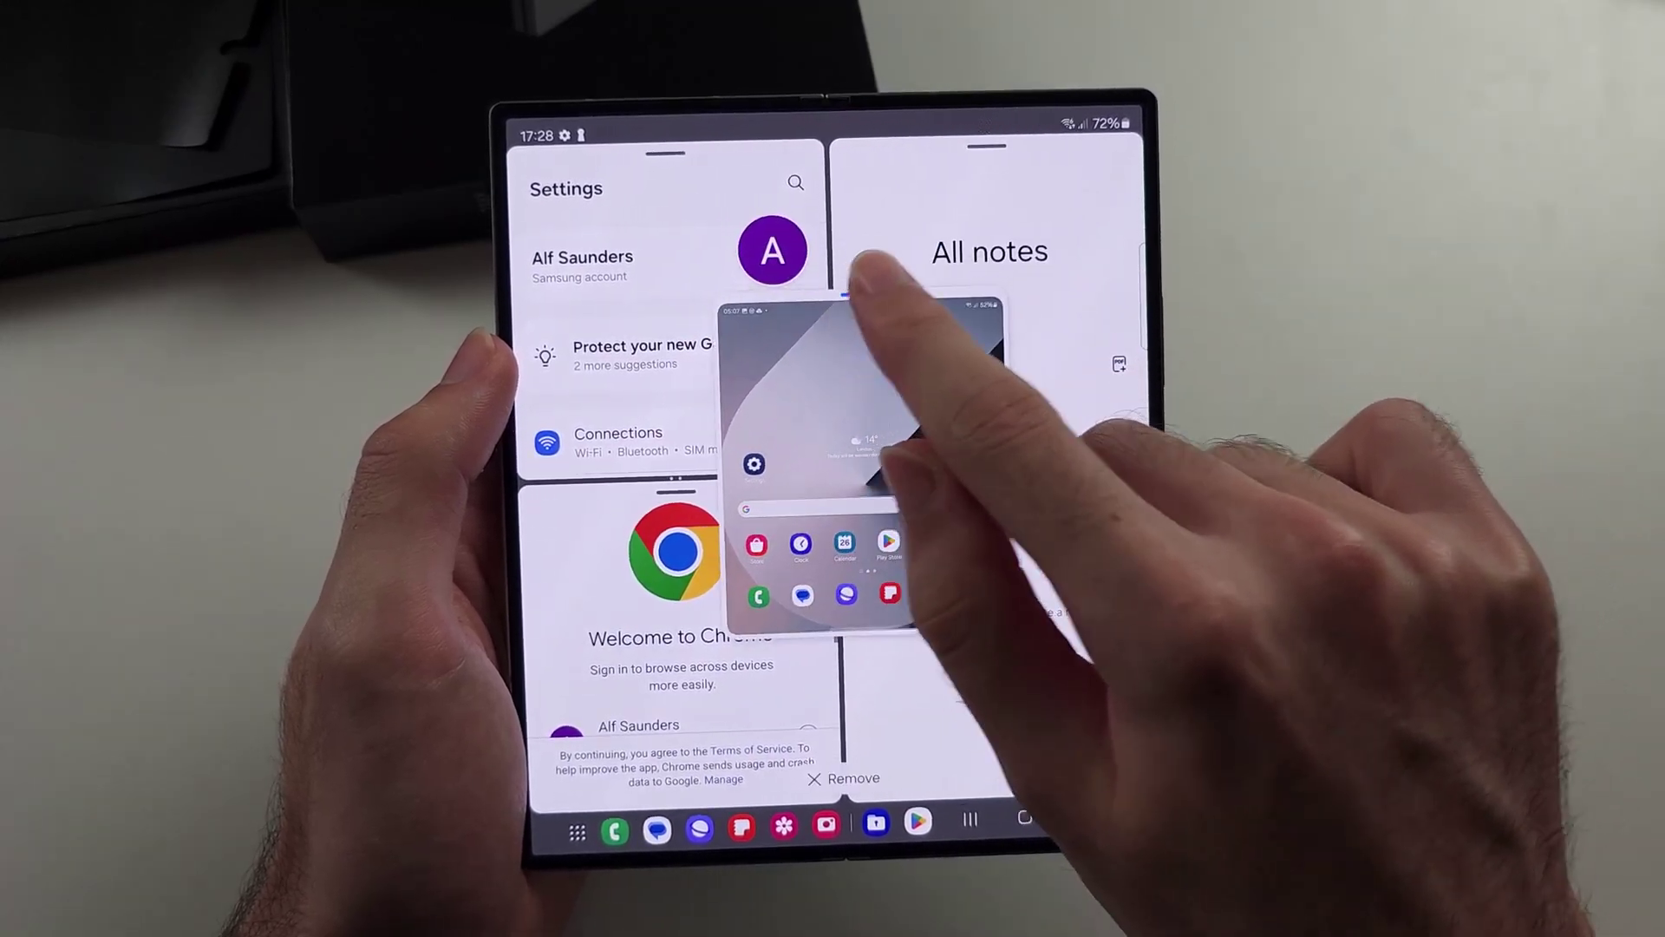
click(897, 306)
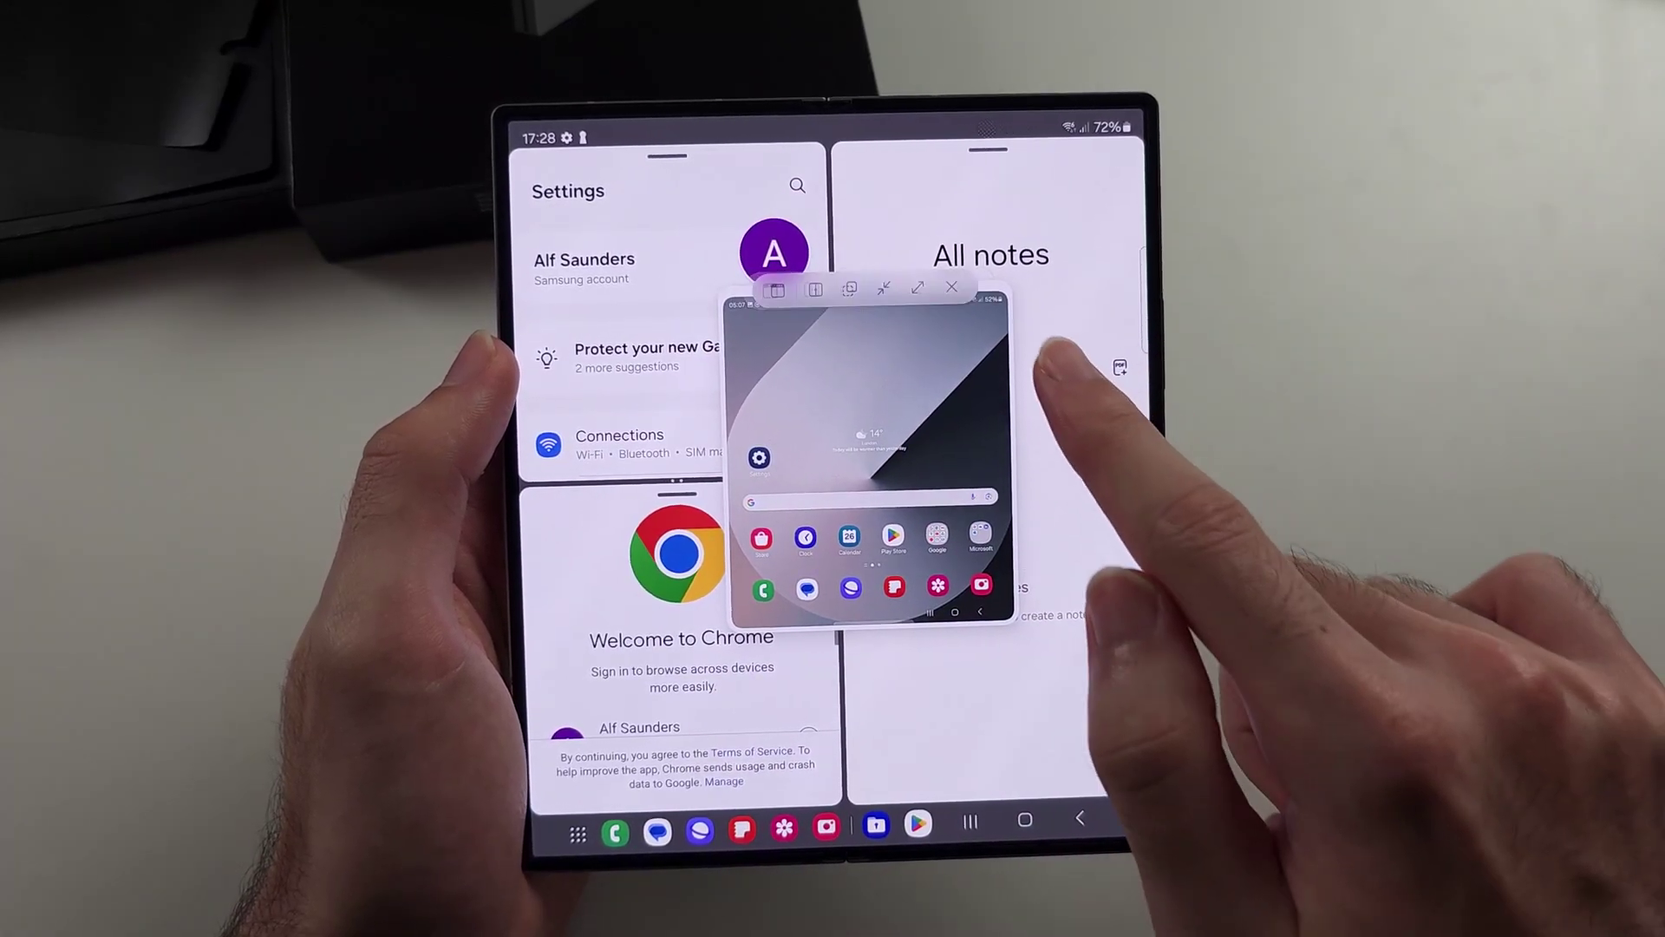
click(970, 290)
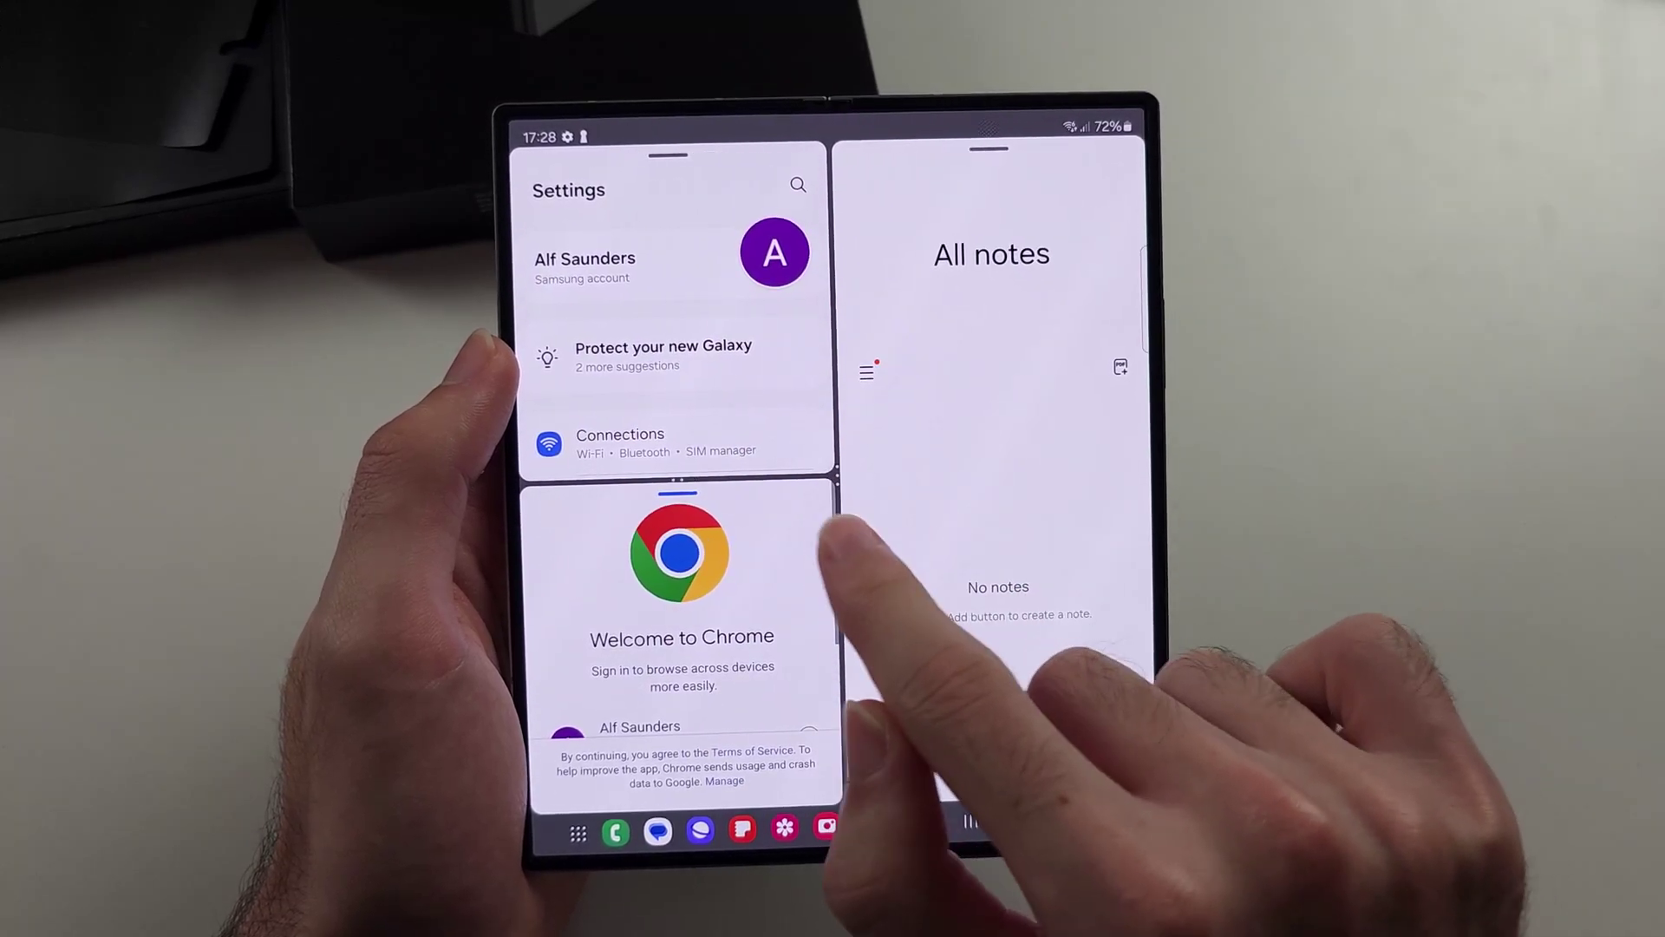
Step: Start saving Settings, Chrome and Notes as an app pair from the split-layout options
click(840, 479)
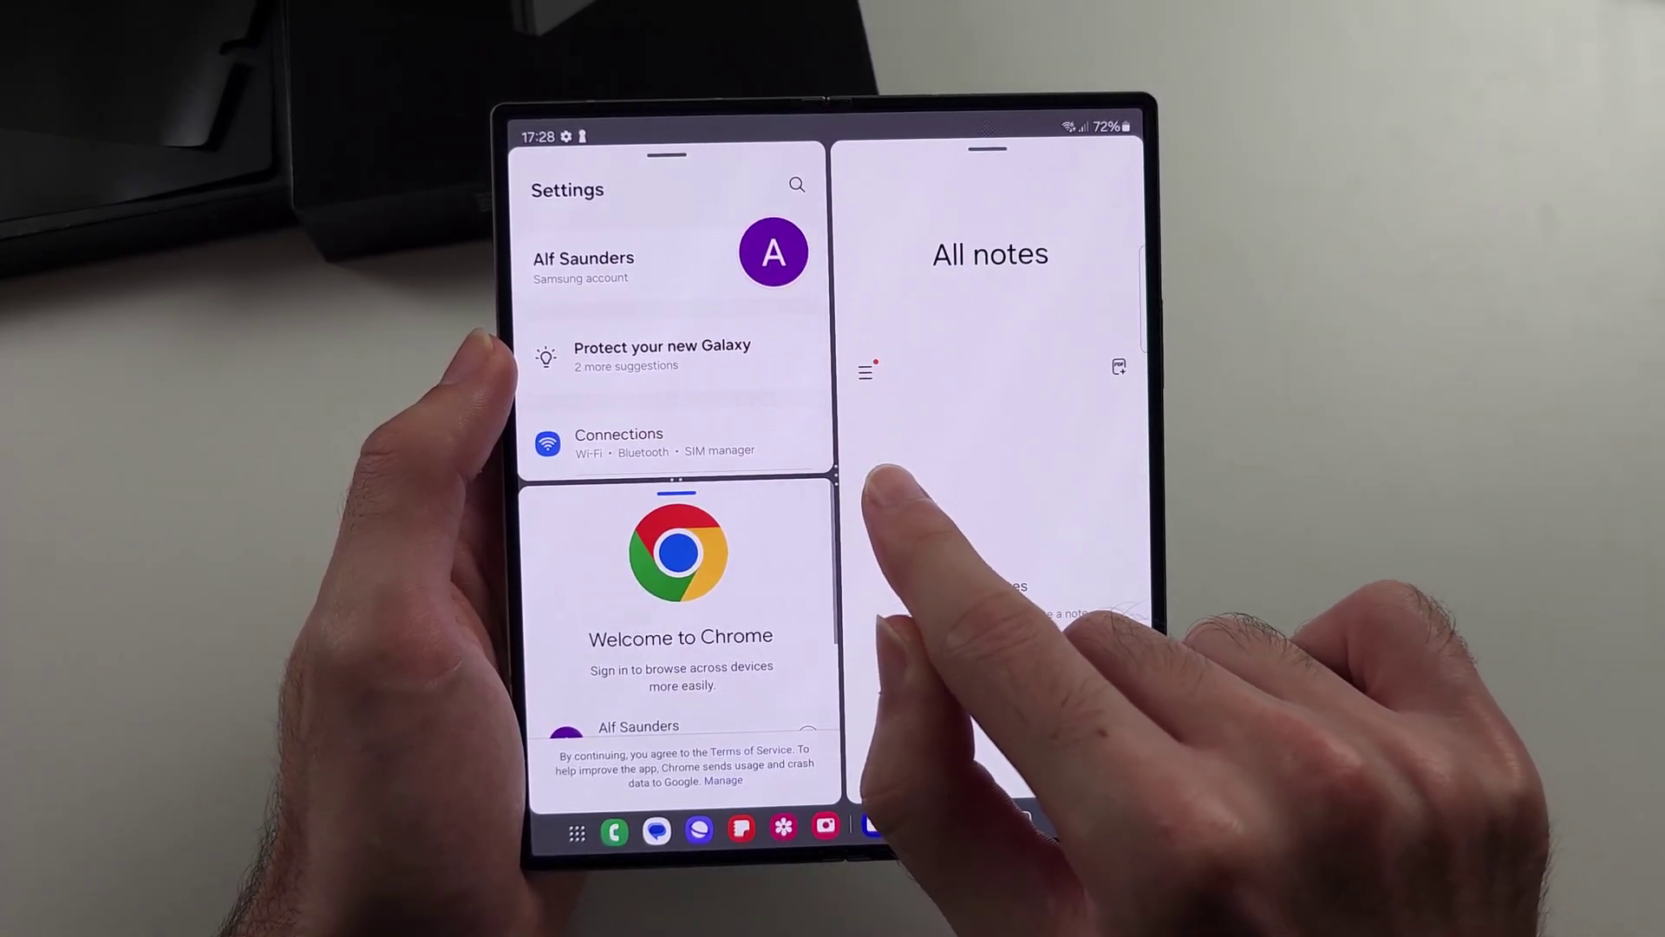
click(839, 479)
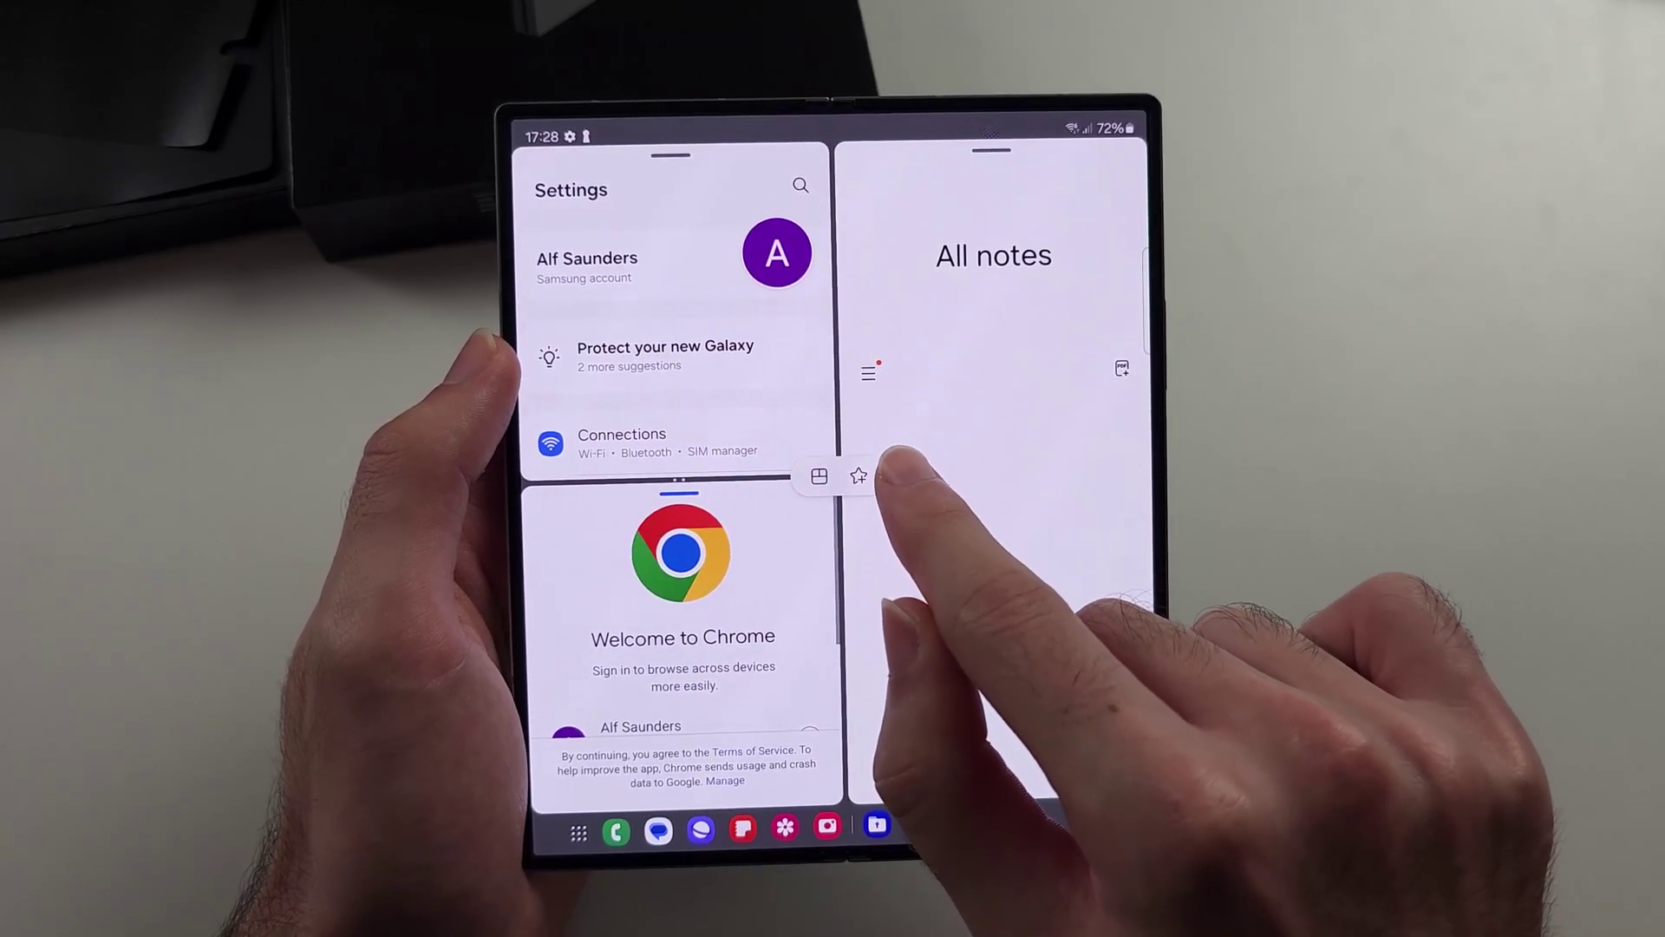
click(859, 476)
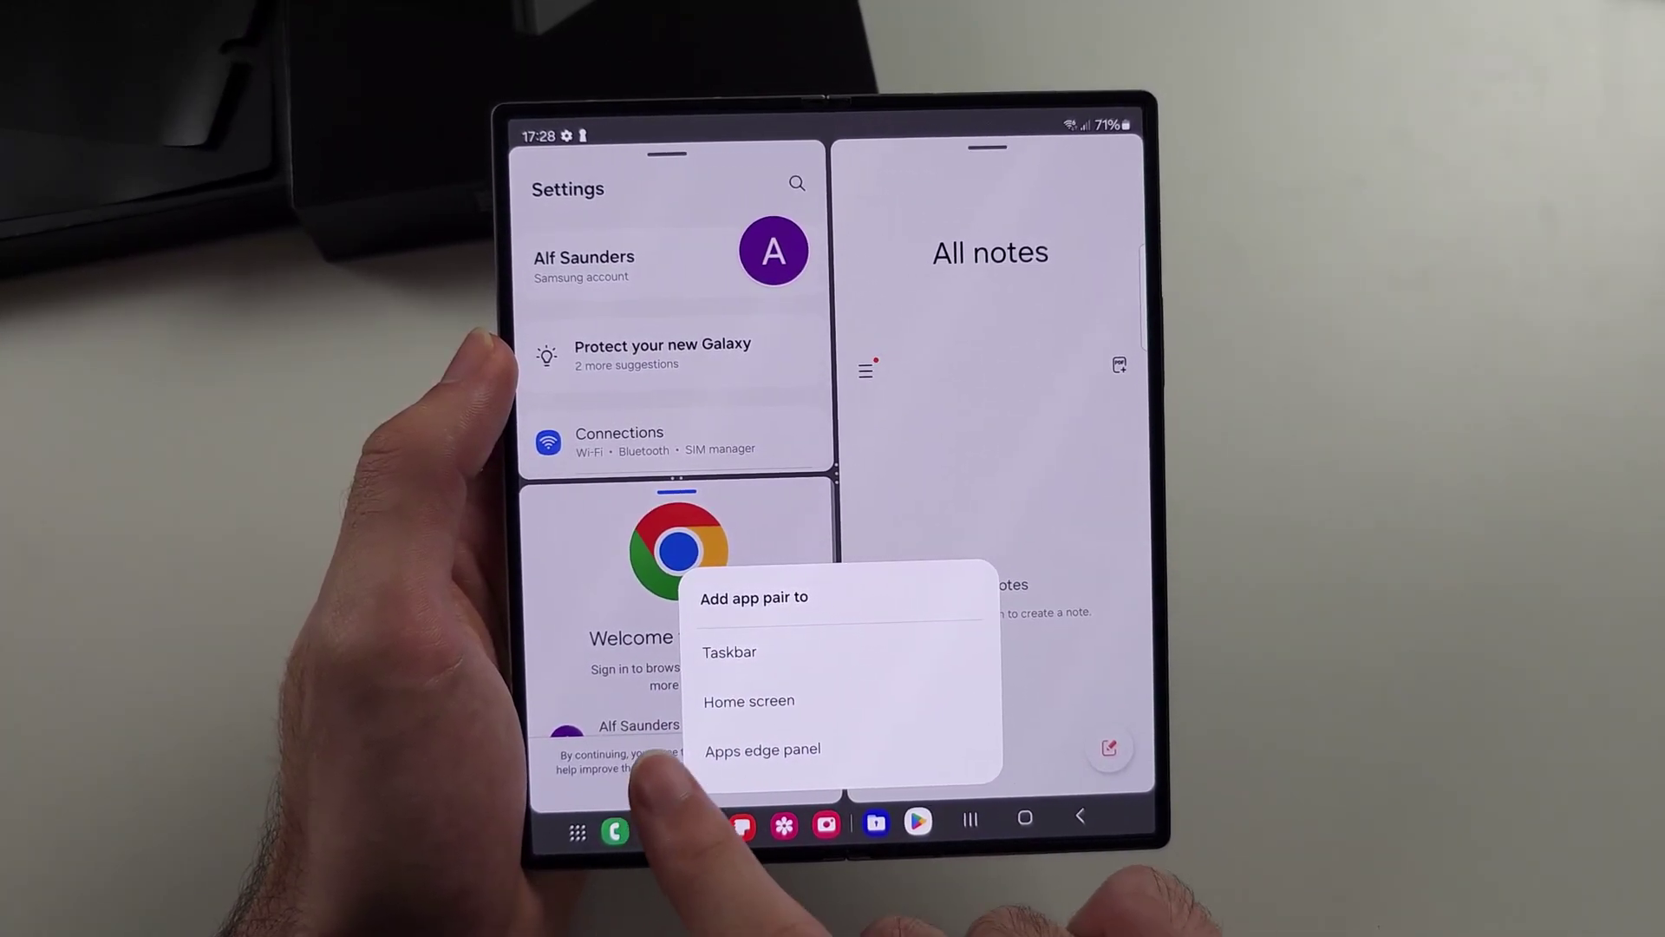
Step: Add the app pair to the Home screen and relaunch the three-pane split from its icon
click(781, 700)
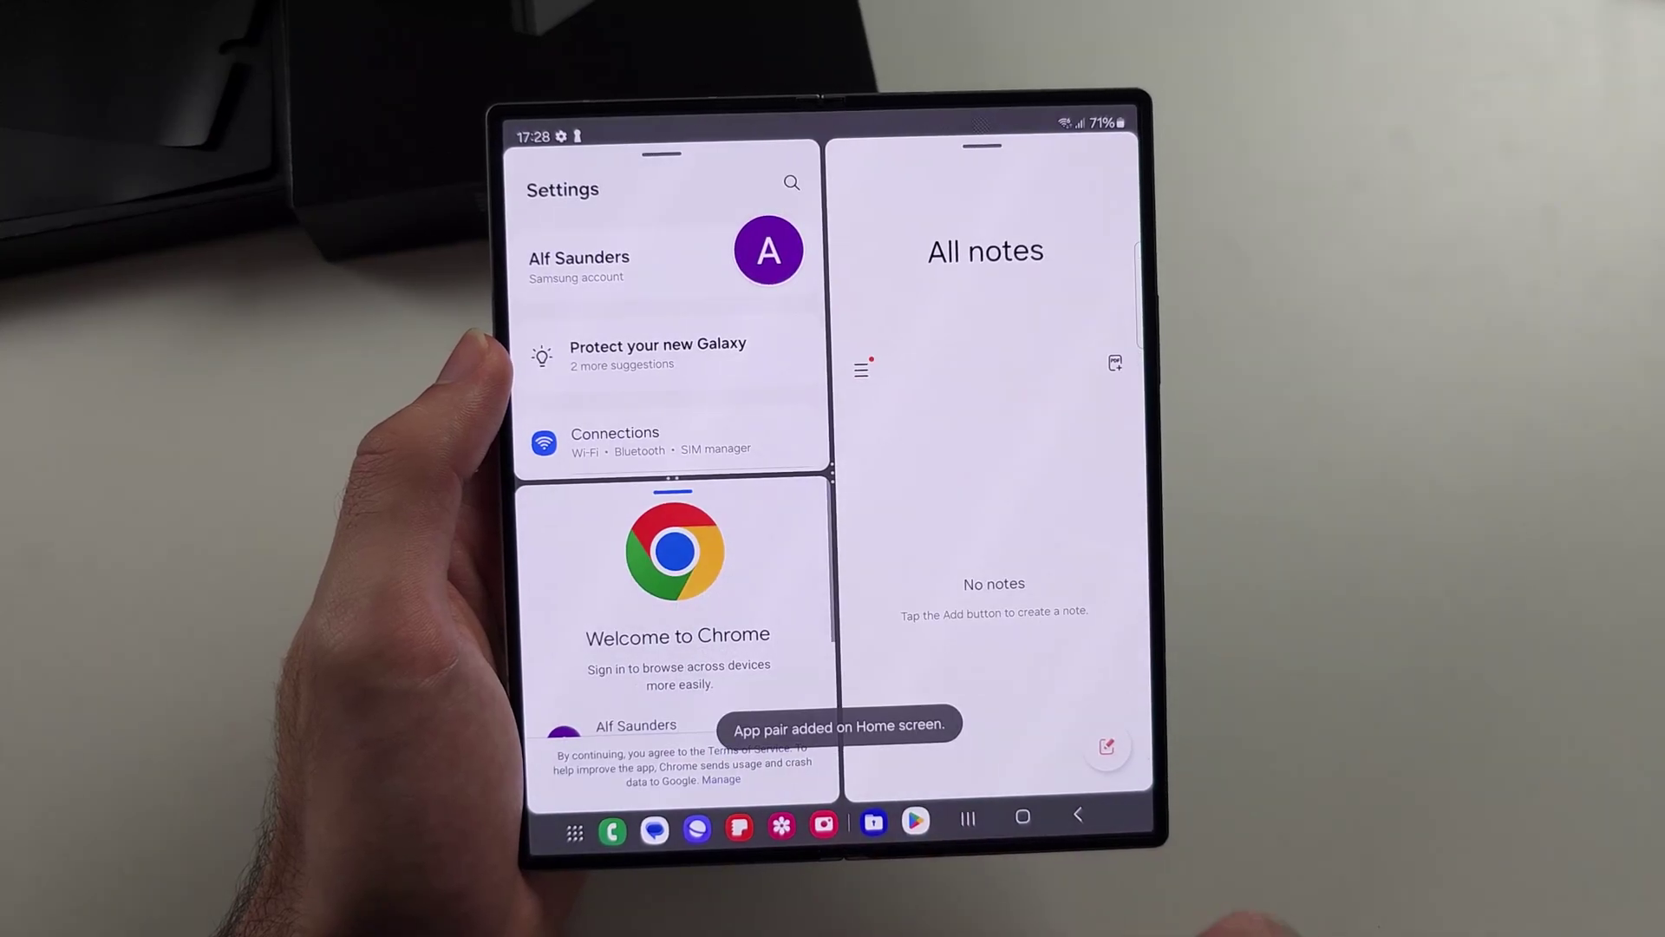
click(1024, 820)
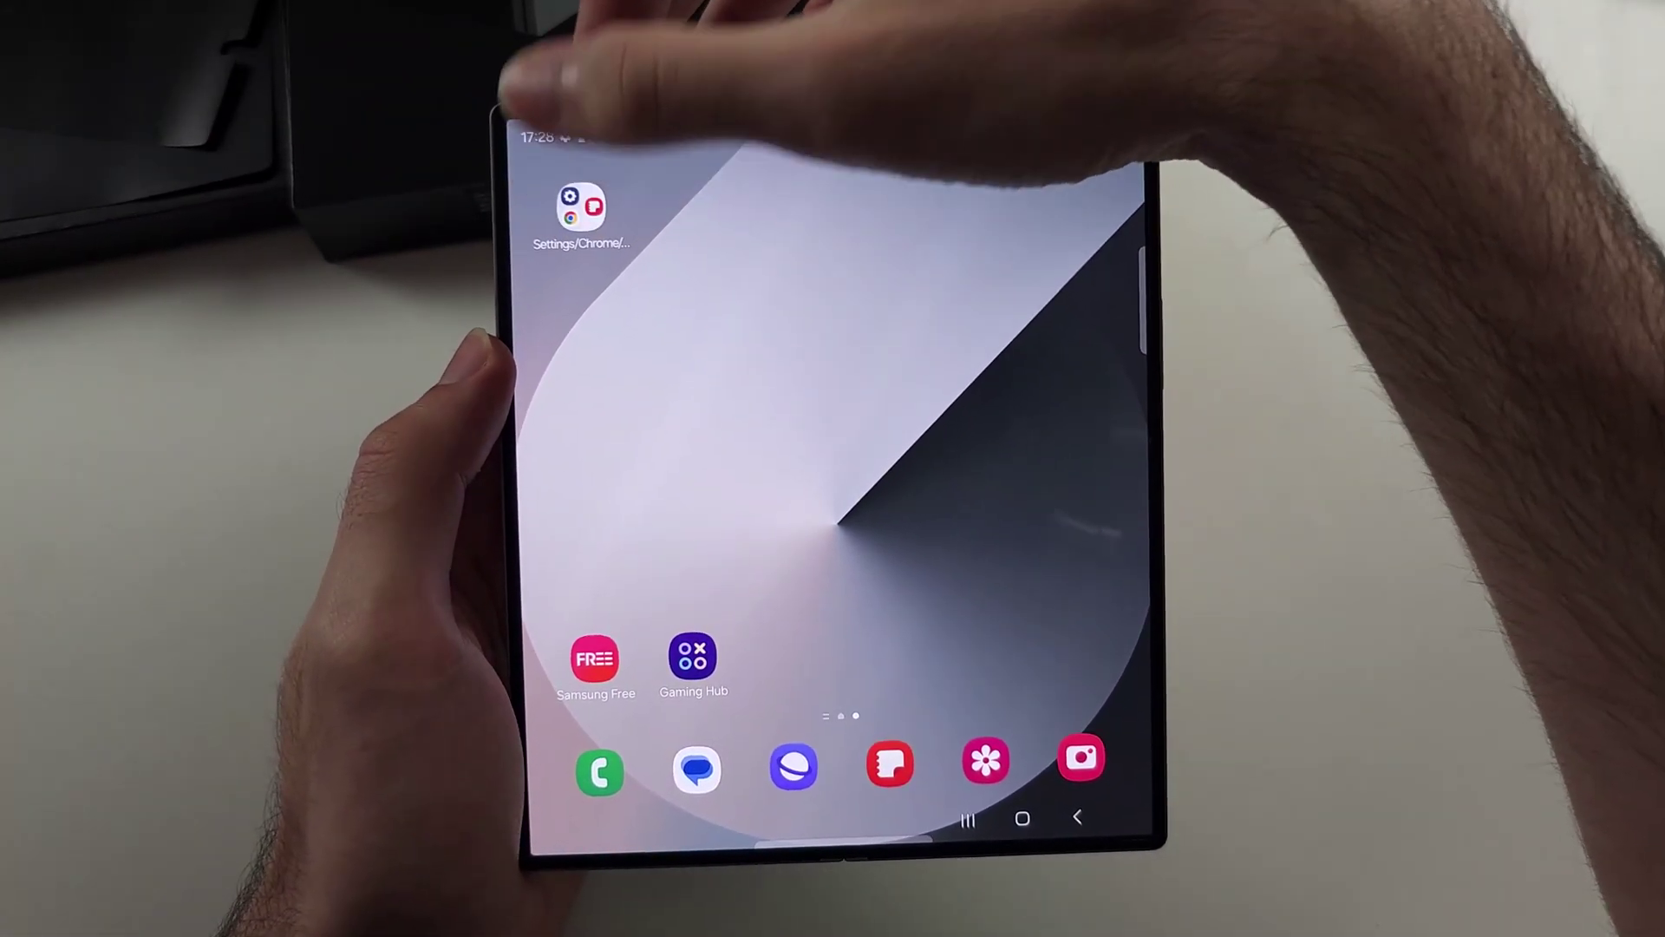
click(587, 210)
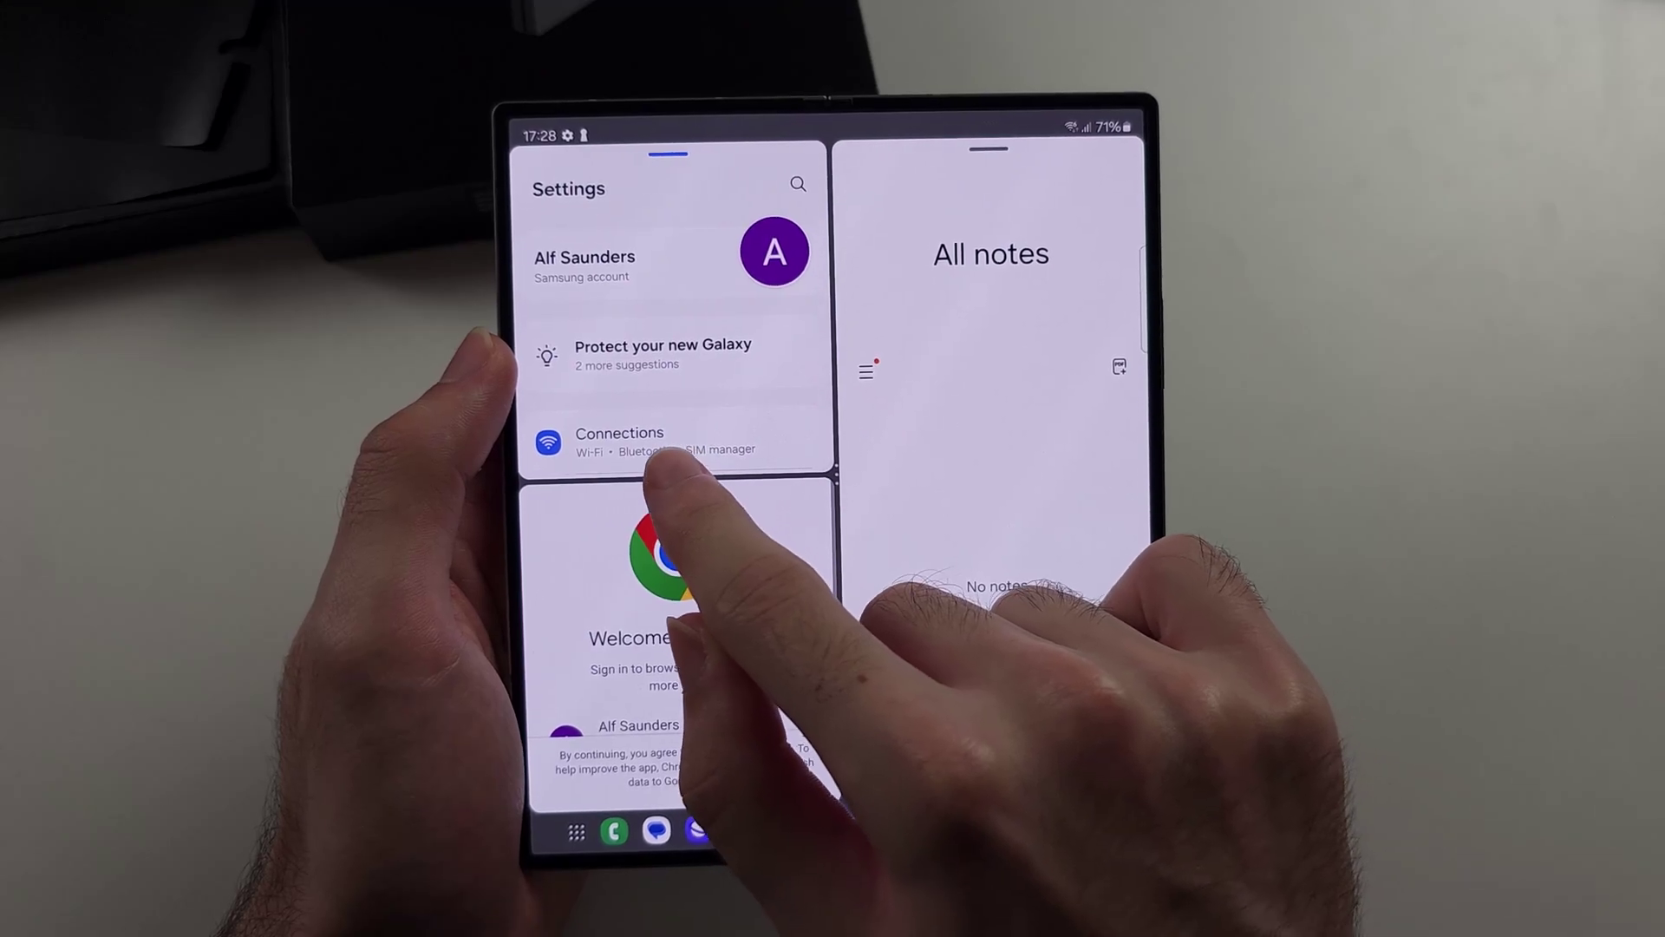
Step: Lower the Settings/Chrome divider slightly and show Chrome's window options
mouse_move(678, 492)
mouse_down()
mouse_move(679, 377)
mouse_move(678, 508)
mouse_up()
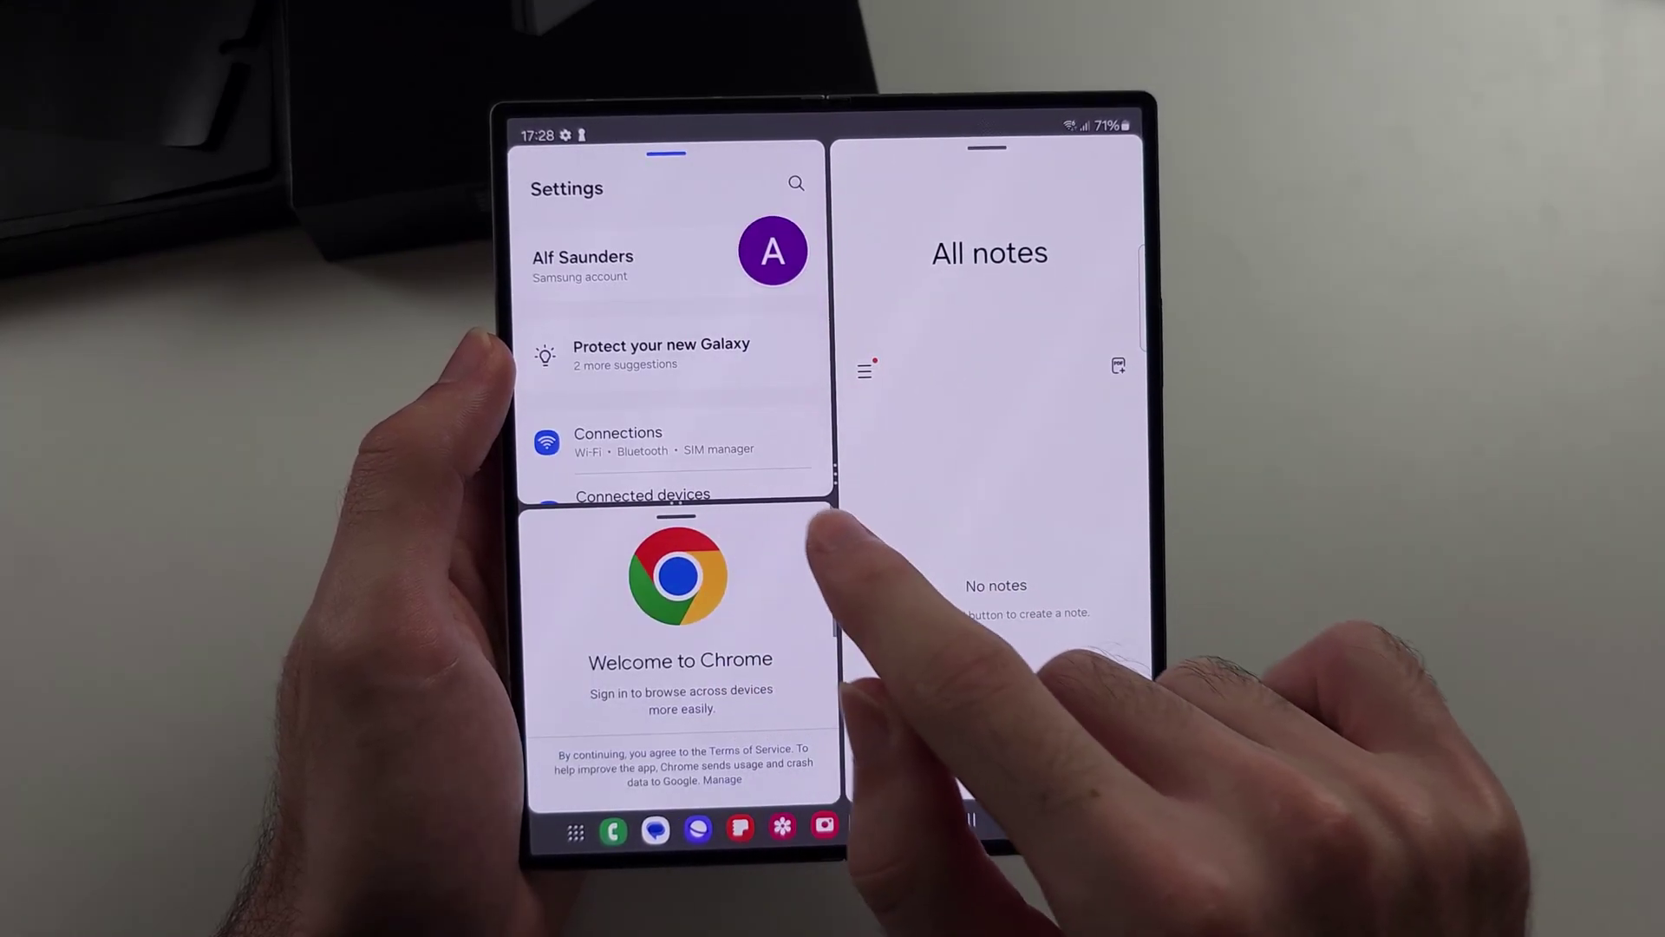
click(677, 518)
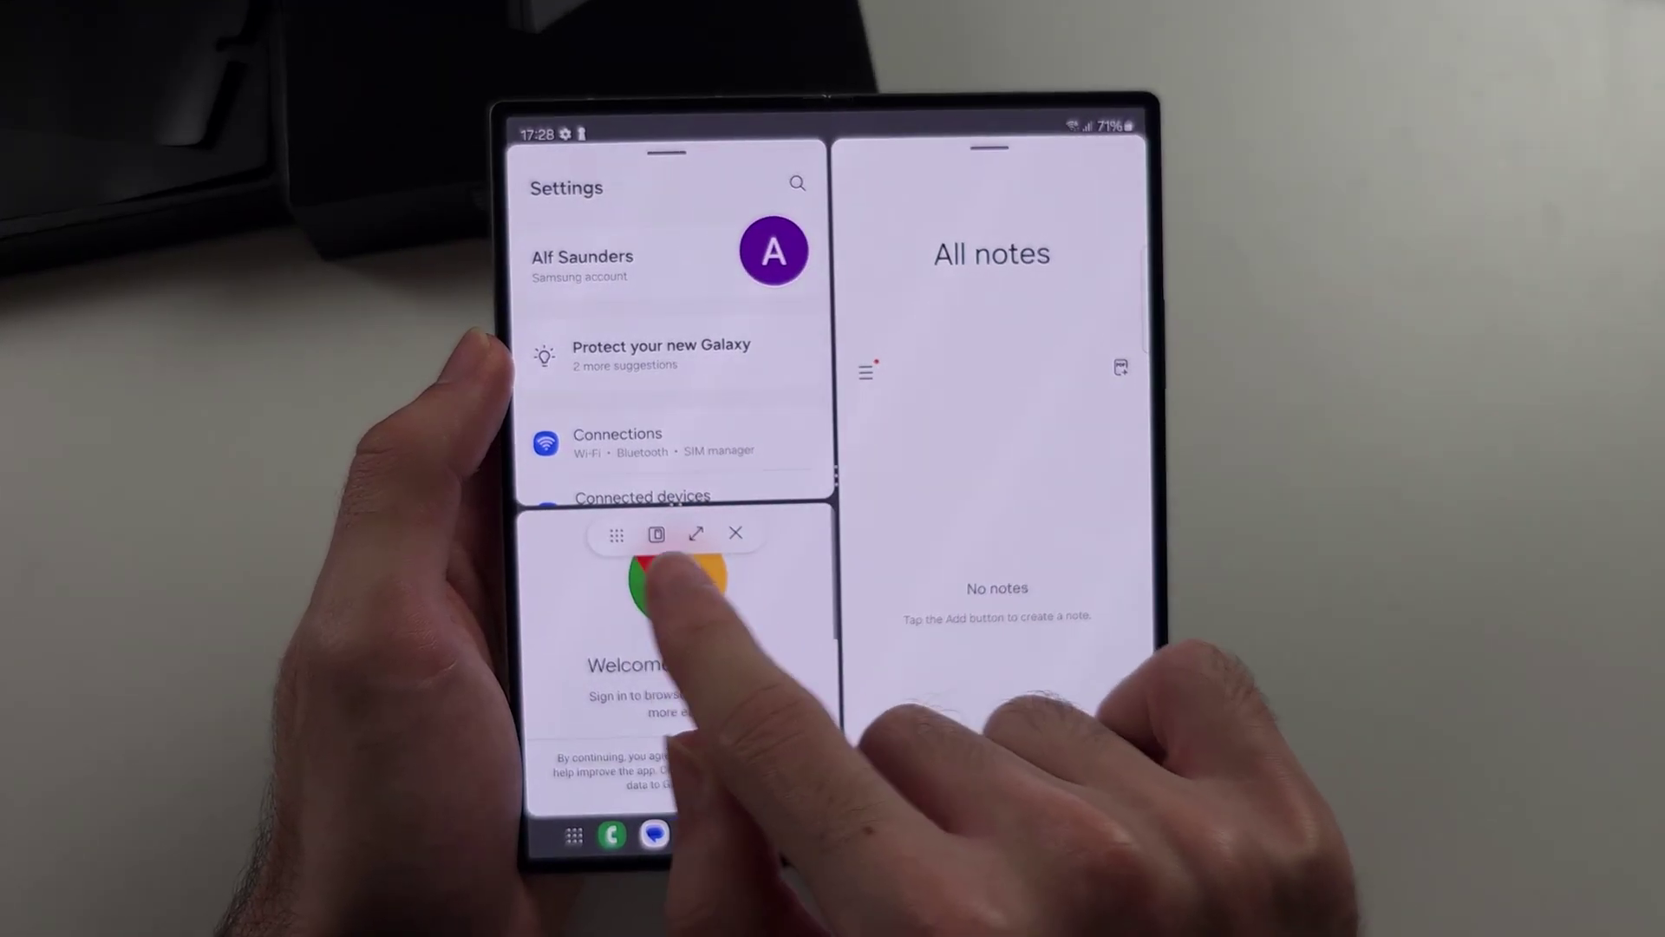